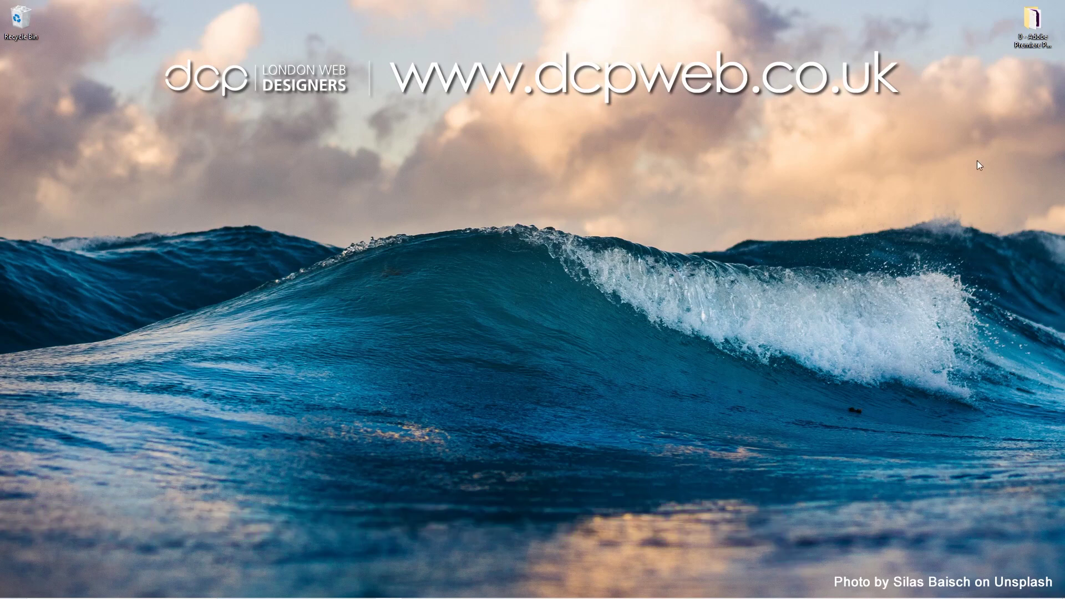
- Open the How to add Dust Effect folder and select Particles - 7955.mp4 and Trees - 30222 (1).mp4
double_click(1032, 22)
left_click_drag(856, 263, 745, 208)
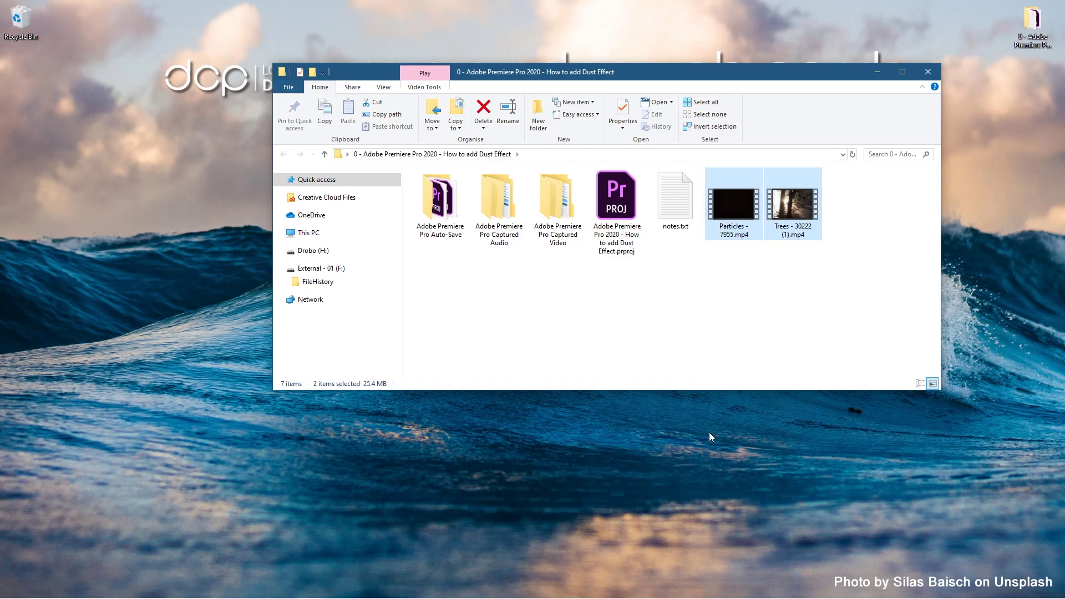
mouse_move(556, 596)
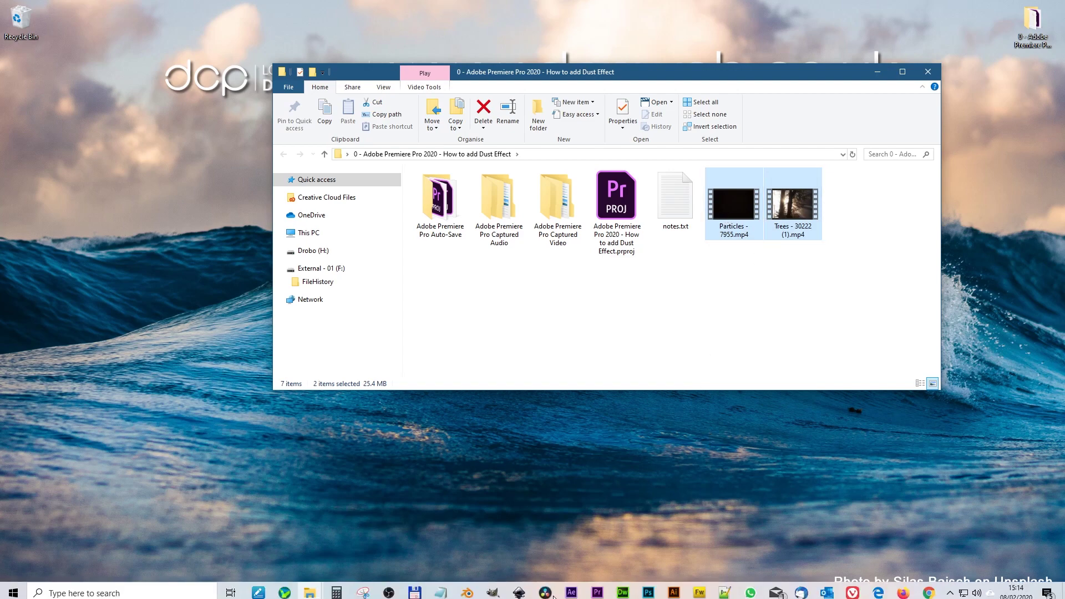
left_click(594, 591)
- Import both clips into the Project panel and create a sequence from the Trees clip
key("alt+Tab")
left_click_drag(729, 250, 153, 475)
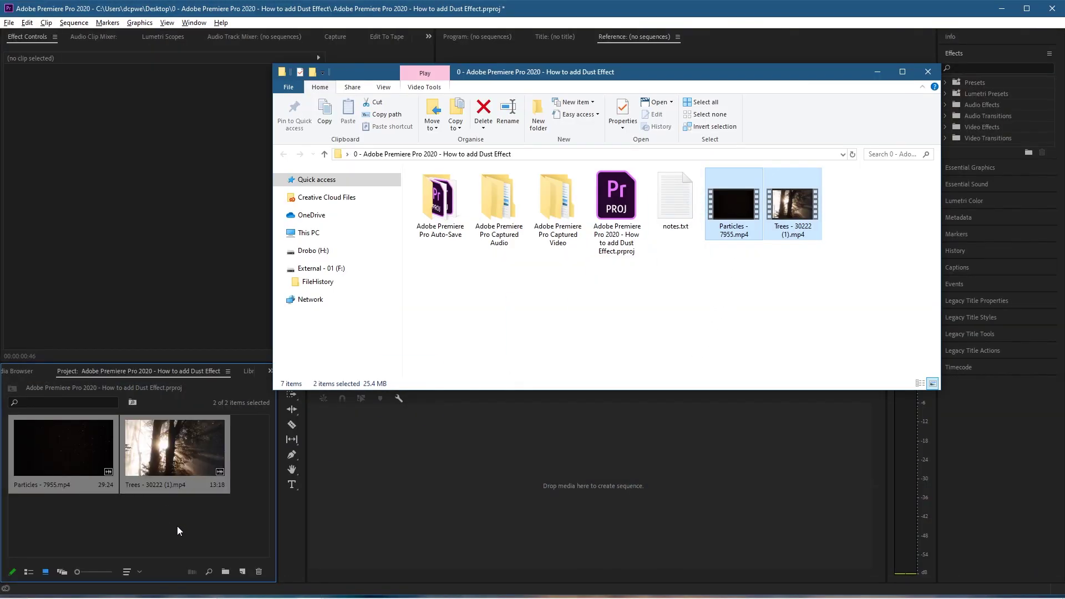
left_click(176, 530)
left_click(185, 443)
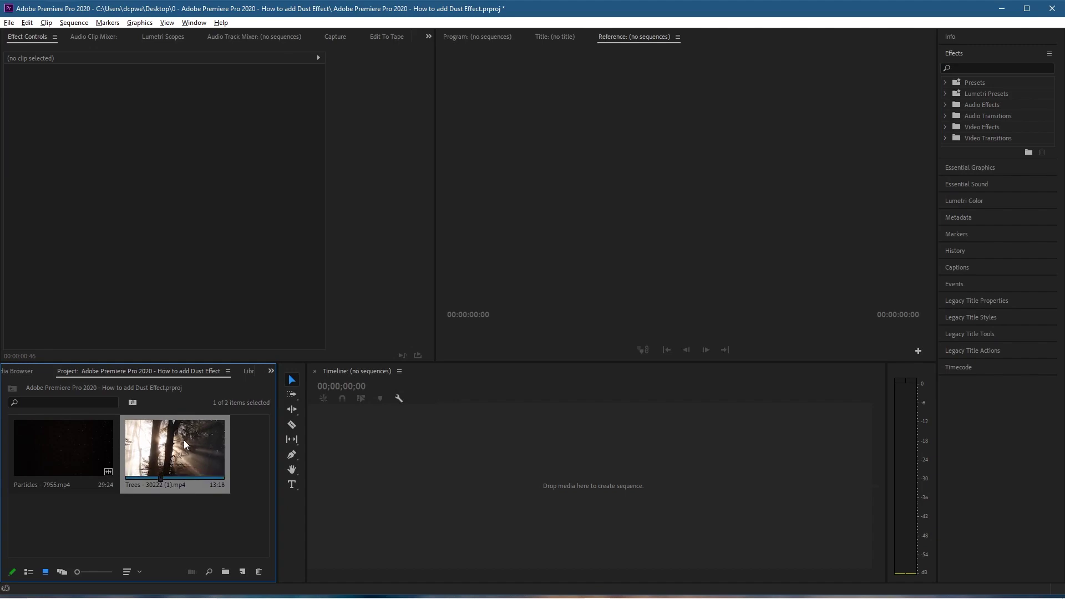
left_click_drag(149, 447, 330, 463)
- Unlink the Trees clip's audio and delete it, keeping only the video
right_click(459, 493)
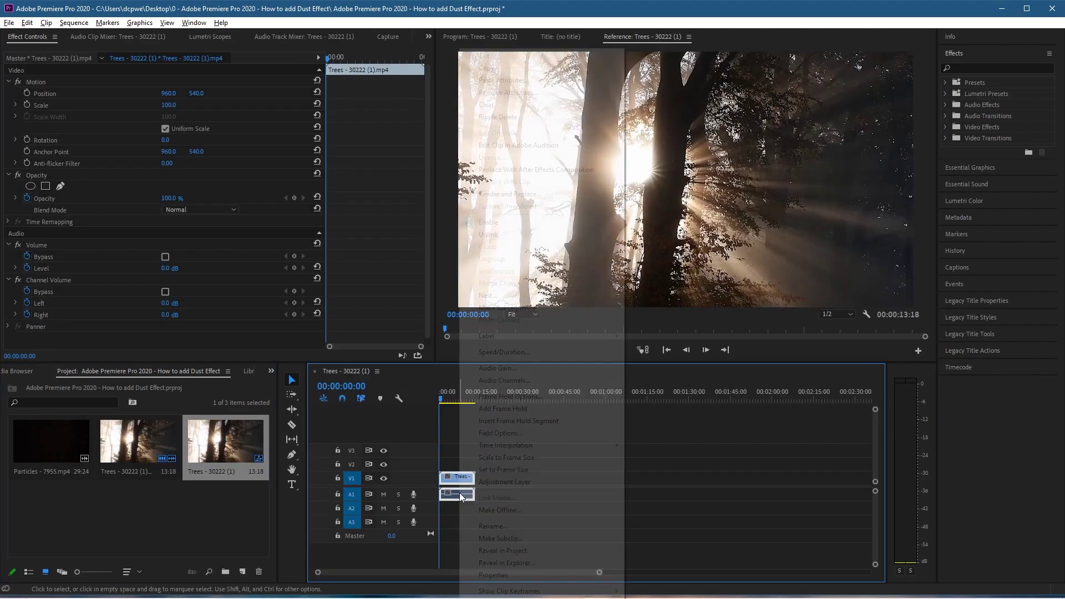
left_click(517, 235)
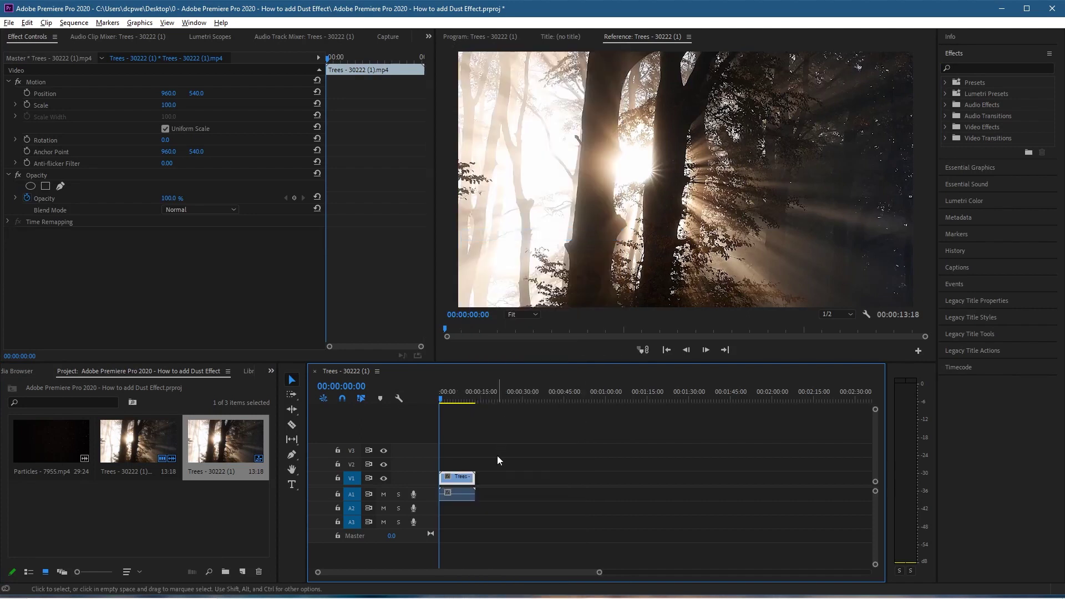
left_click(460, 495)
key("Delete")
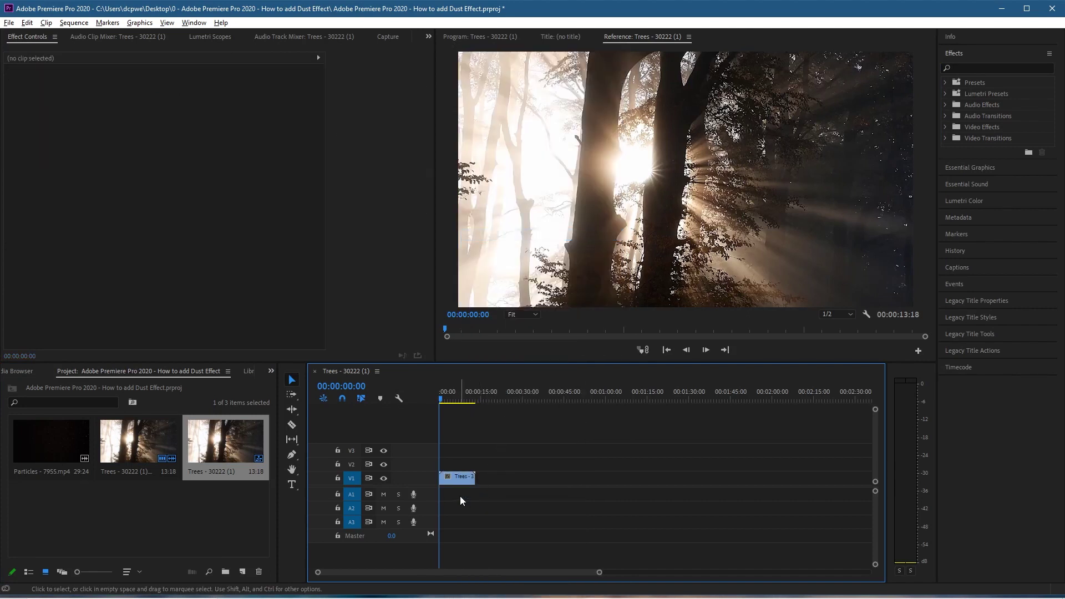
left_click(460, 479)
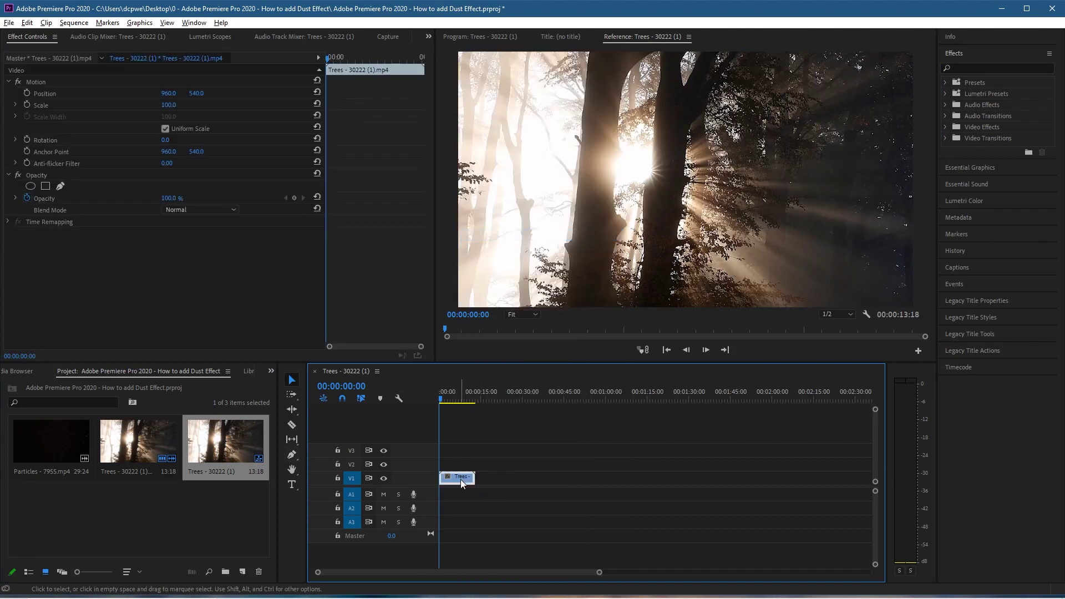
- Paste a copy of the Trees clip and snap it right after the original on V1
left_click(488, 393)
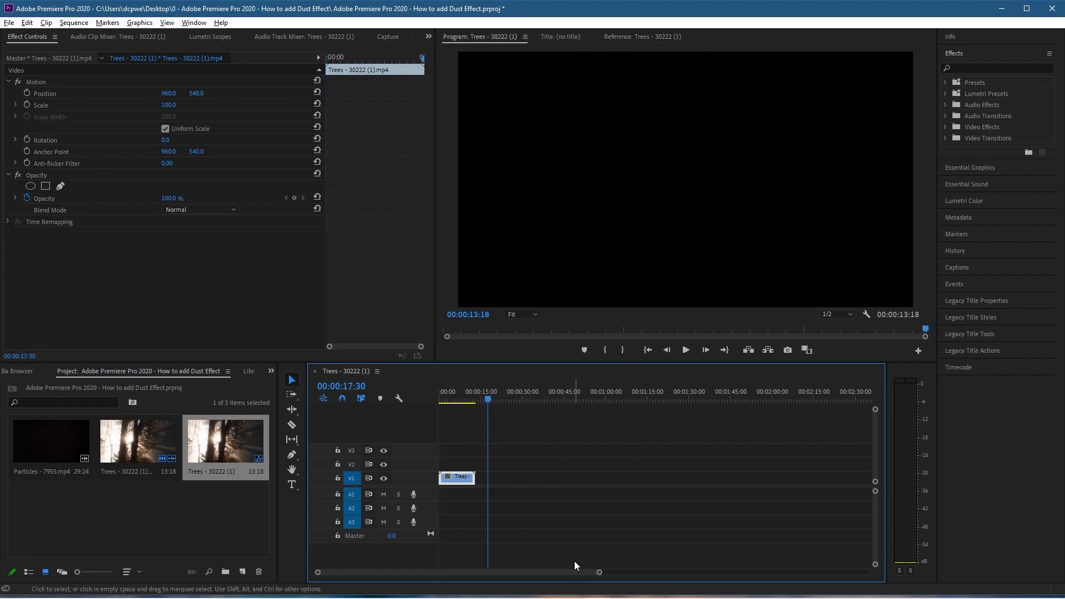
key("ctrl+v")
left_click_drag(509, 479, 497, 479)
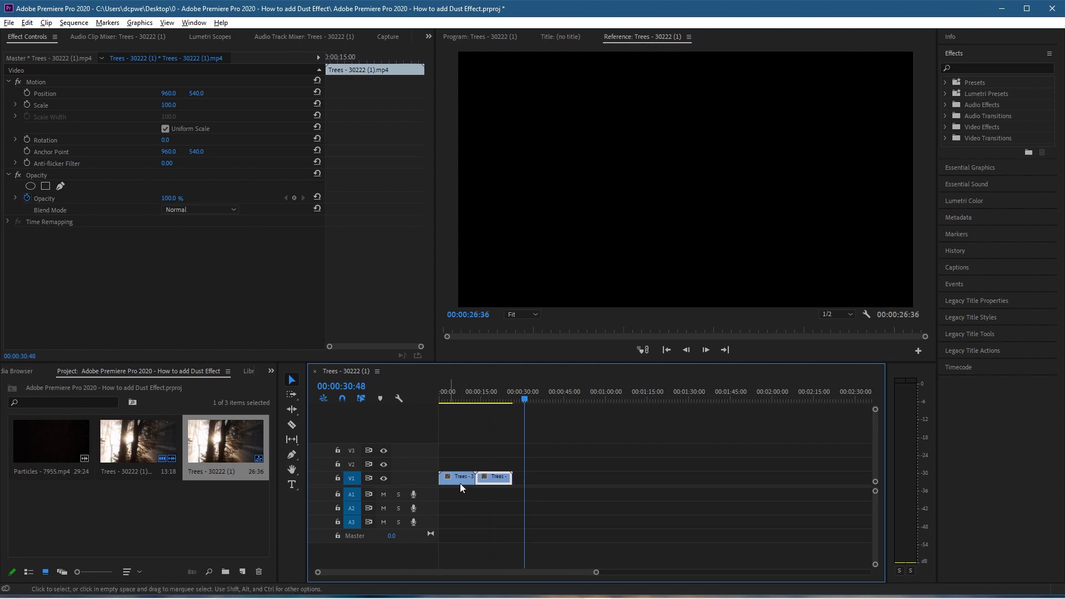
left_click_drag(596, 574, 408, 571)
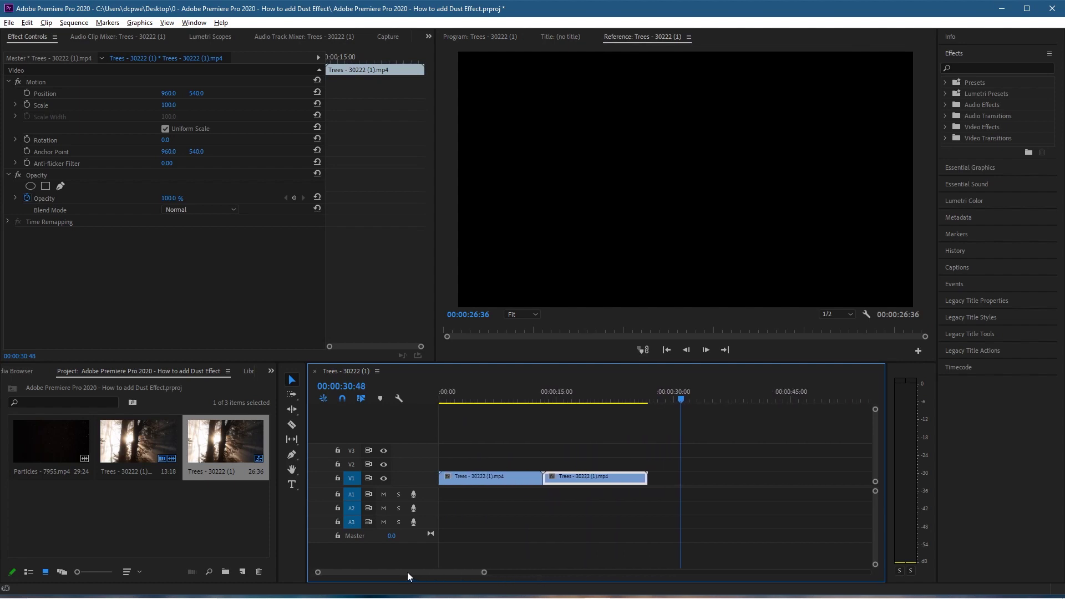
right_click(565, 480)
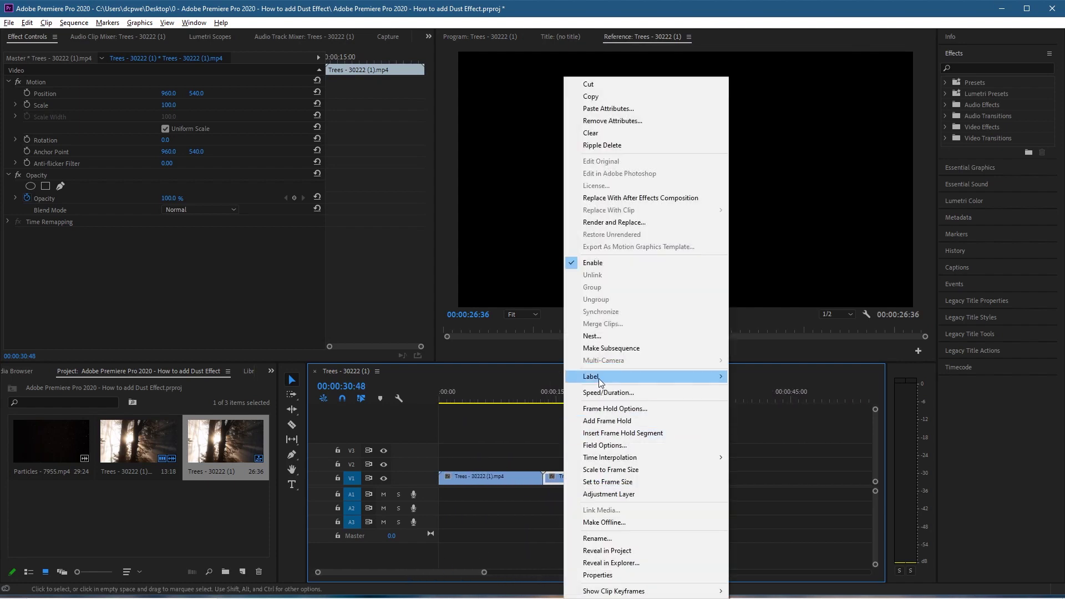
- Set the second Trees clip to Reverse Speed (-100%) and scrub to check the reversal
left_click(600, 394)
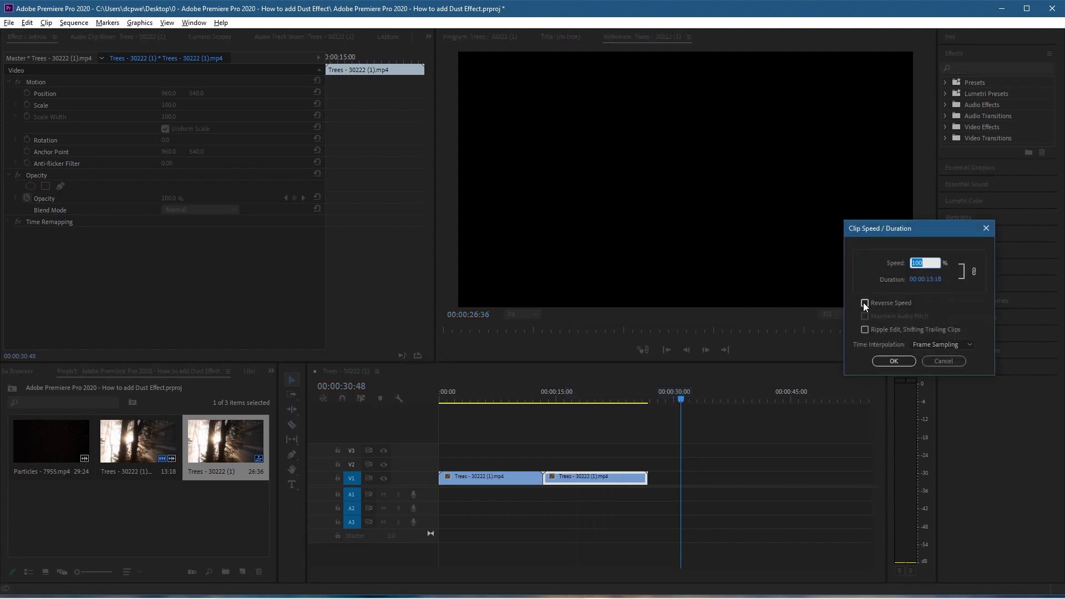
left_click(864, 304)
left_click(894, 361)
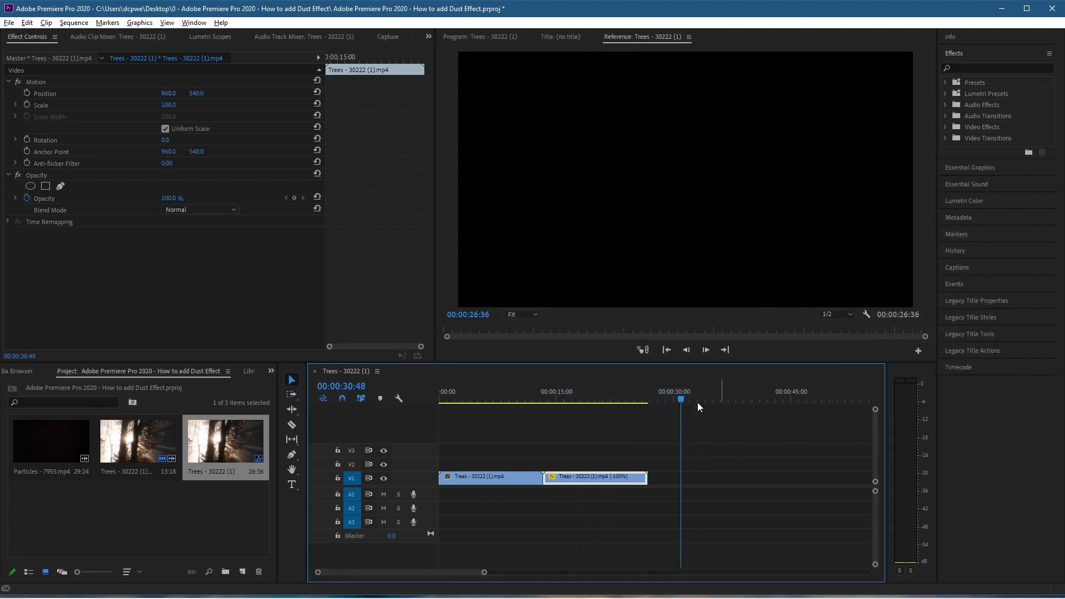
left_click_drag(680, 401, 466, 402)
left_click(41, 439)
- Place the Particles clip on V2 at the sequence start, above the Trees clips
left_click_drag(41, 439, 445, 469)
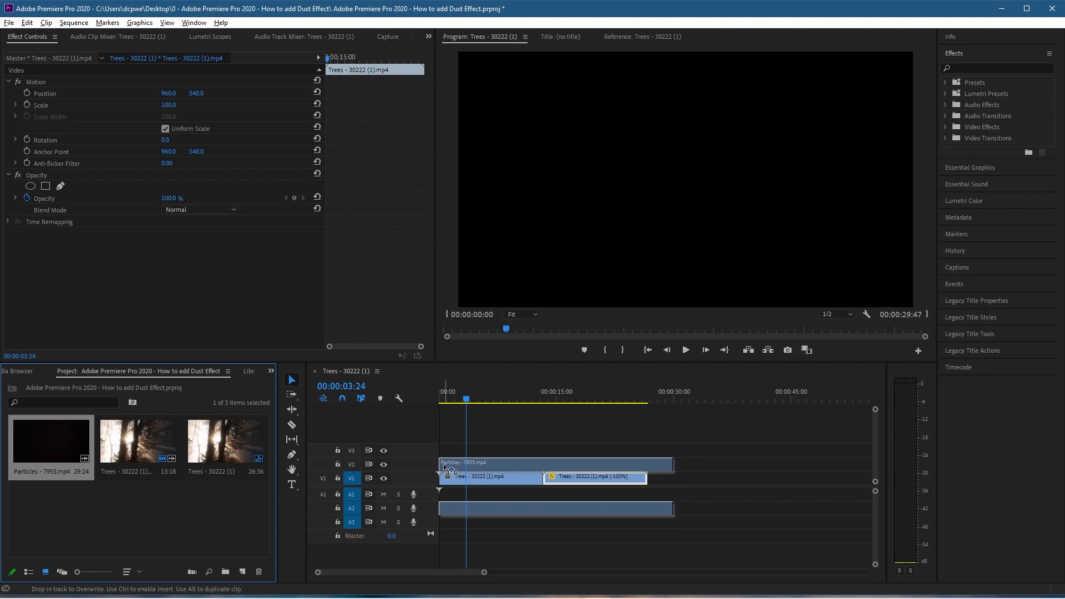
left_click_drag(445, 469, 455, 468)
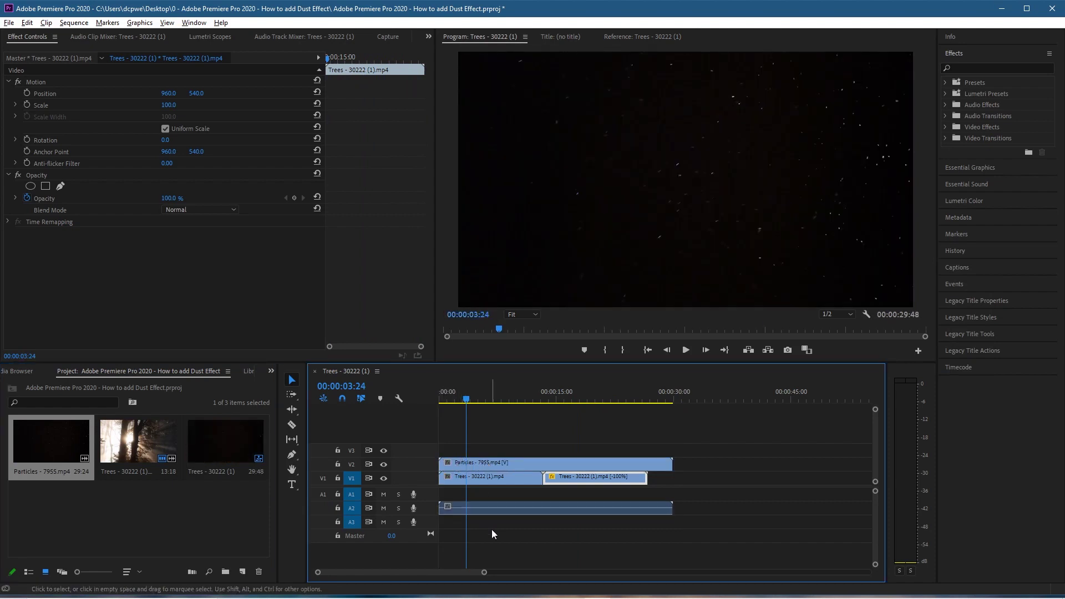
left_click(495, 511)
- Unlink the Particles clip's audio on A2 and delete it
right_click(495, 511)
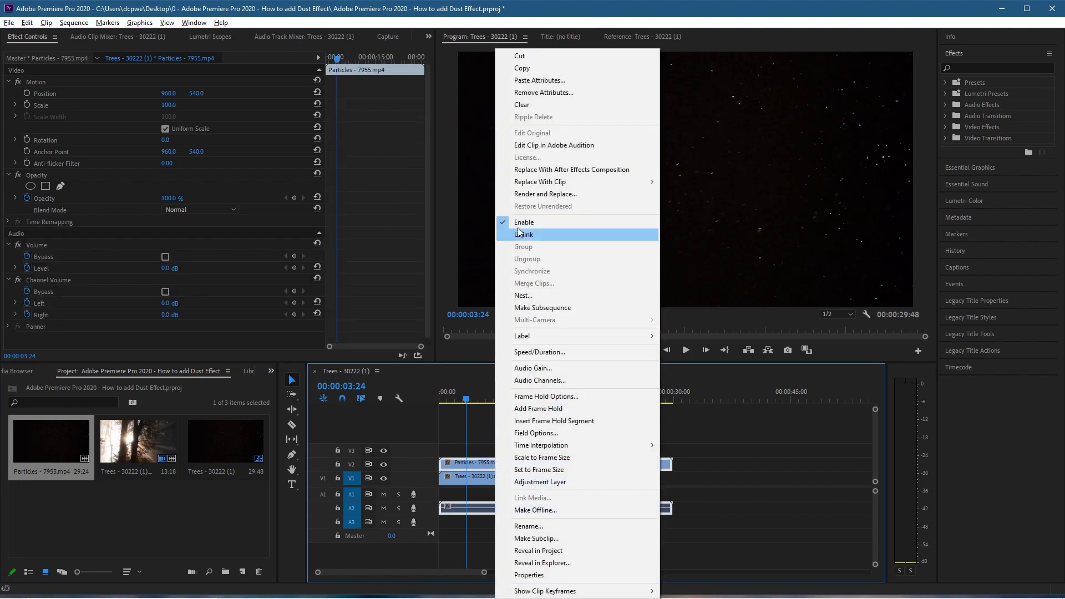
left_click(522, 234)
left_click(509, 512)
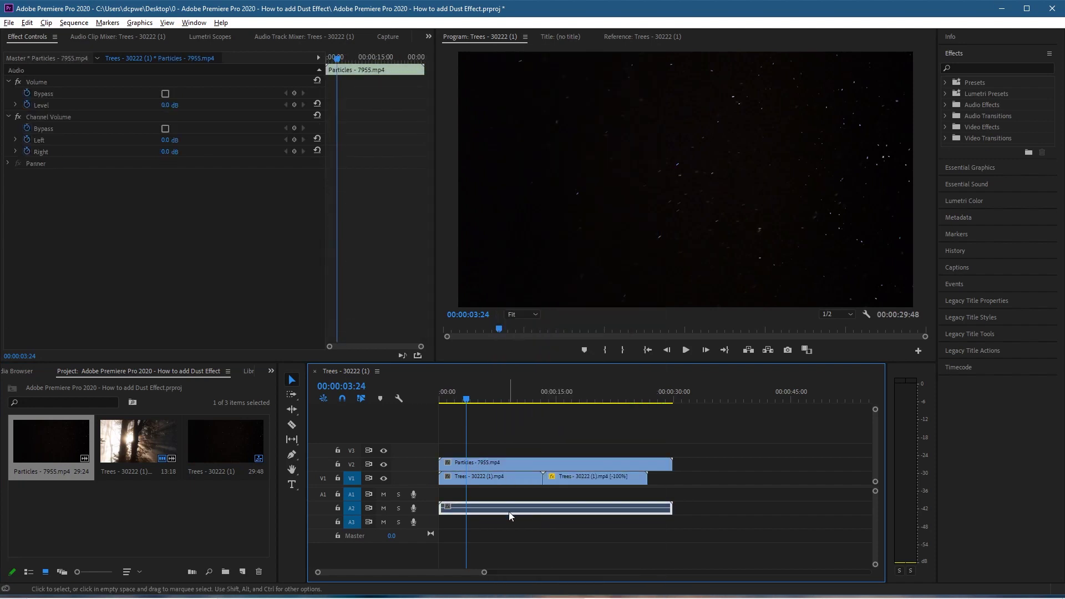
key("Delete")
left_click(497, 464)
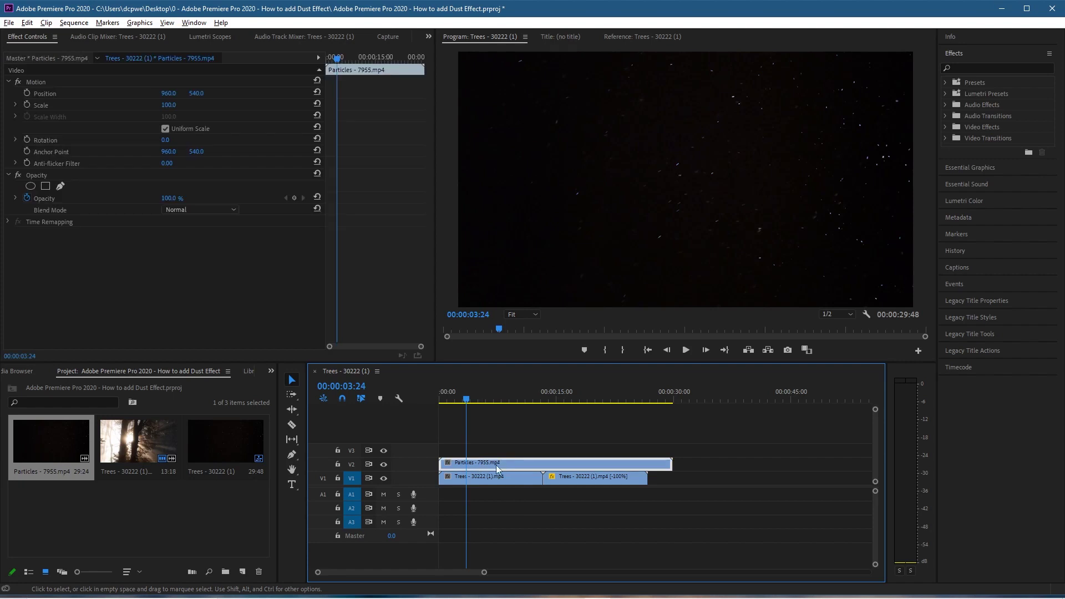
left_click(194, 22)
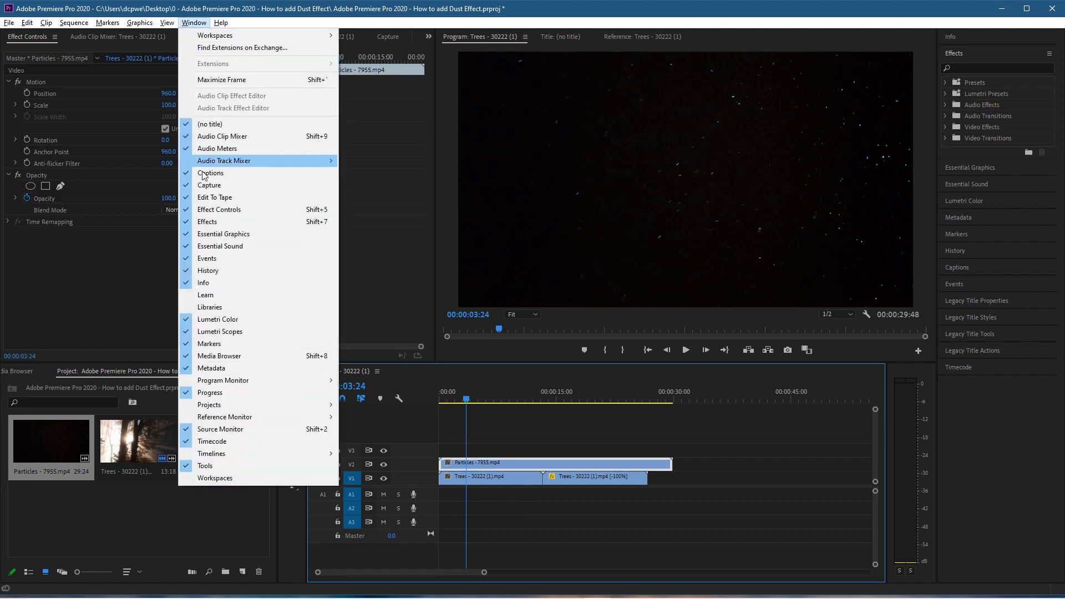
- Set the Particles clip's blend mode to Screen in Effect Controls
left_click(216, 215)
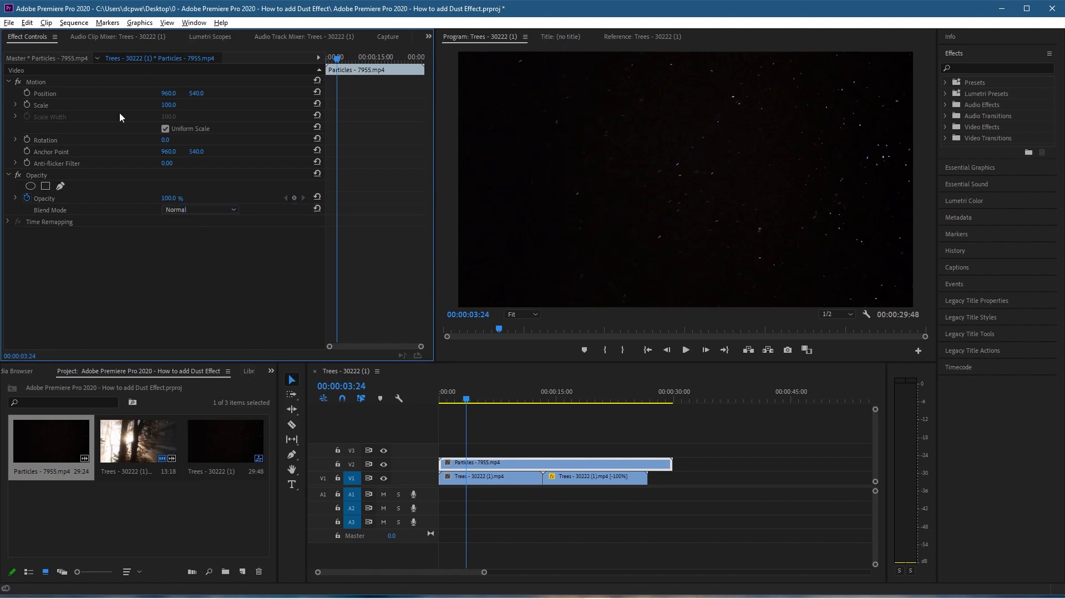
left_click(190, 210)
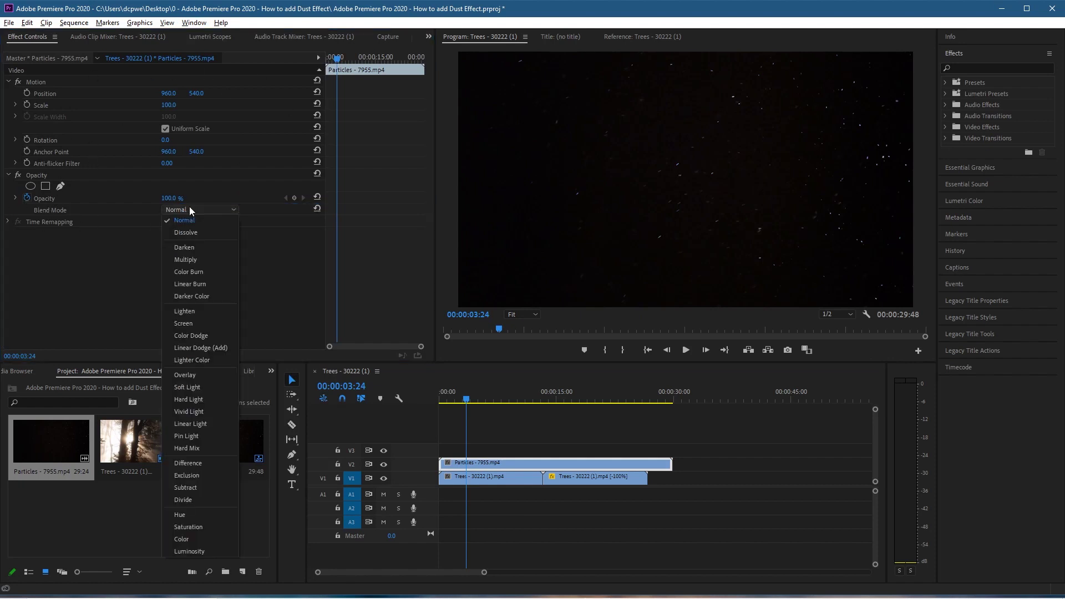
left_click(201, 323)
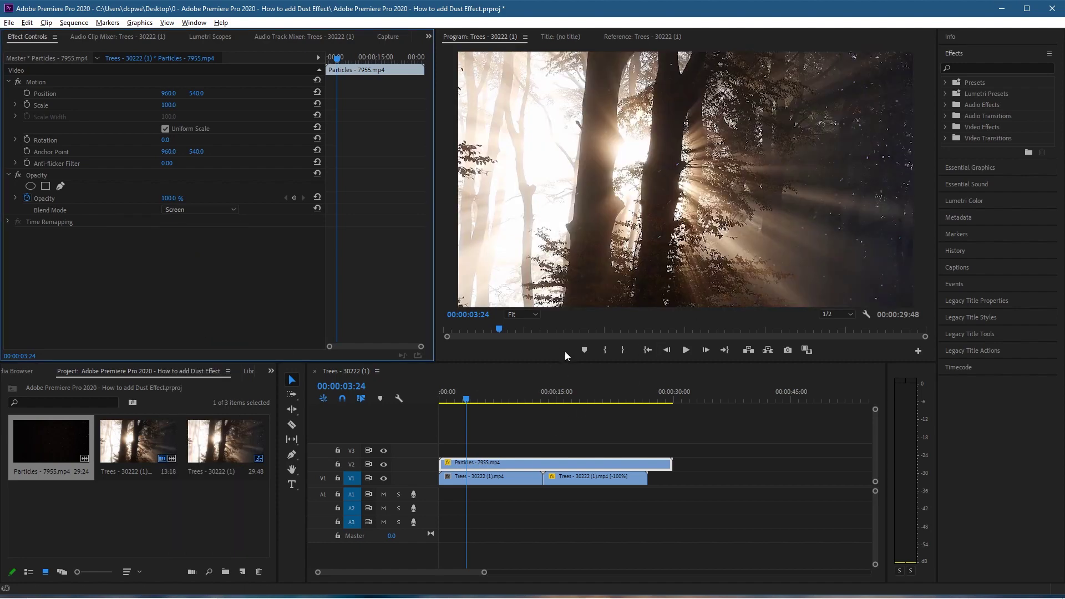
- Preview the sequence, then bring the playhead back to about 00:00:06:01
left_click(687, 350)
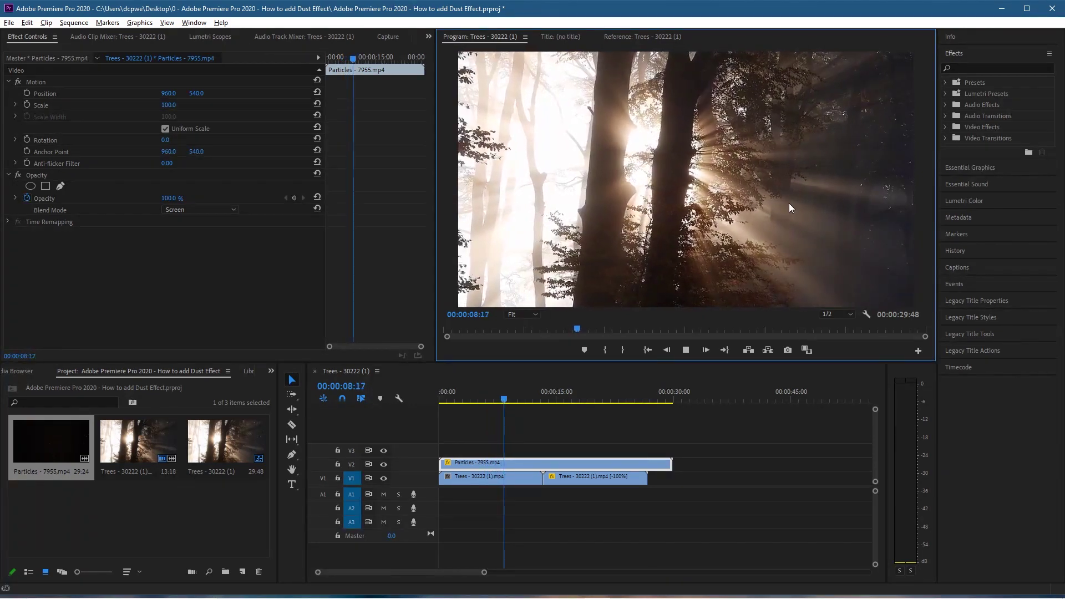
left_click(688, 351)
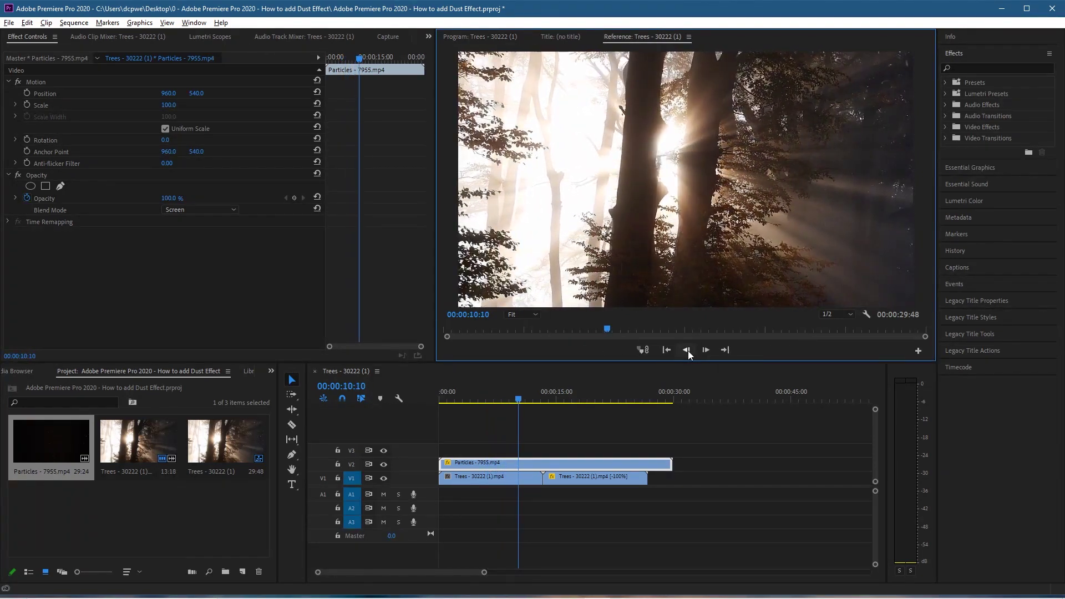
left_click_drag(518, 404, 485, 400)
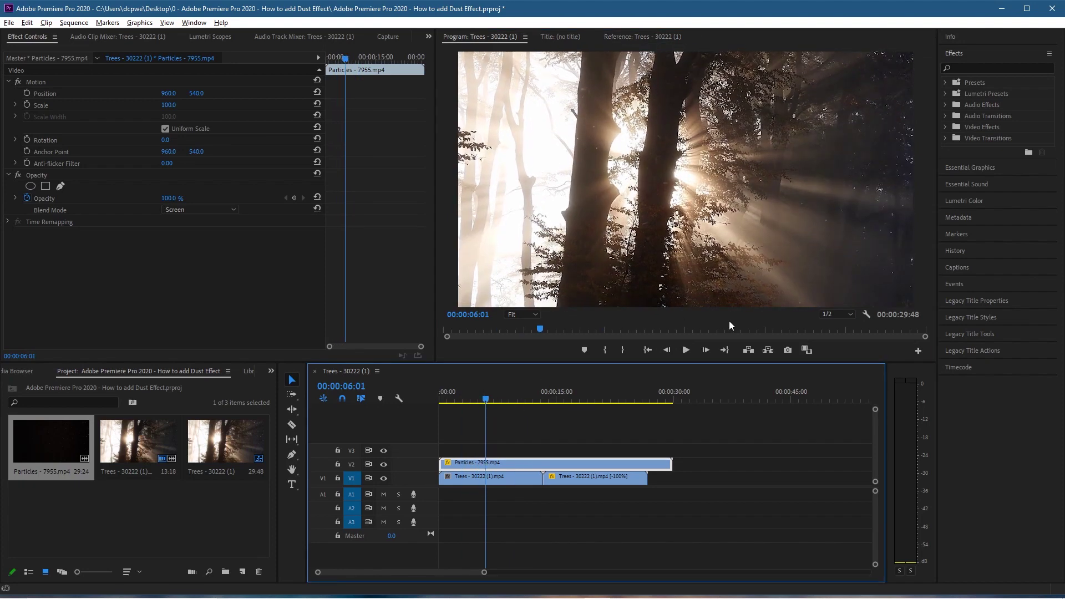
left_click(977, 69)
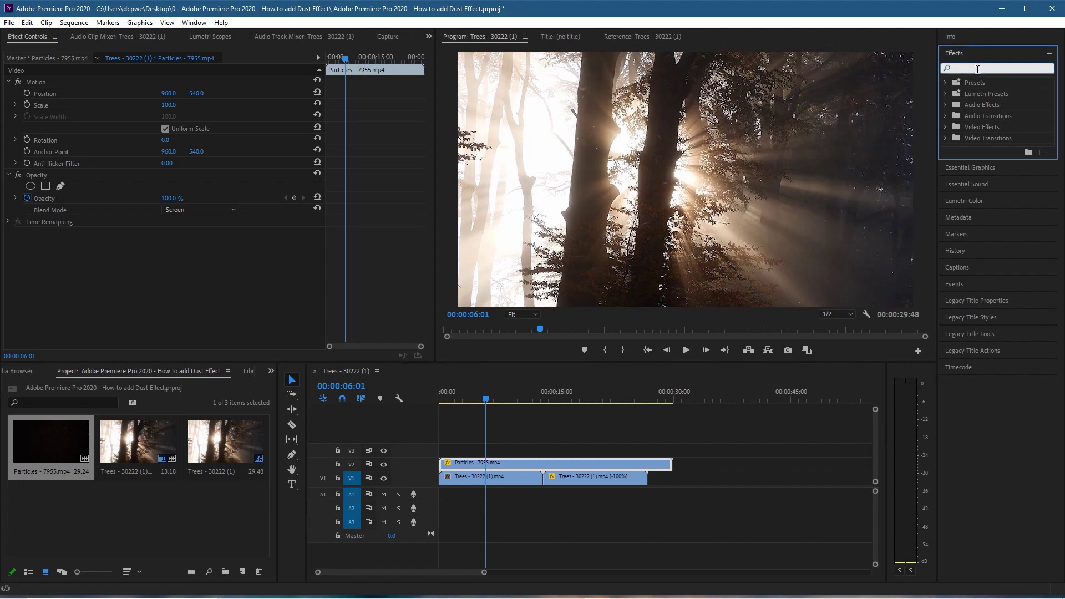
- Search for 'tint' and apply the Tint effect to the Particles clip on V2
type("tint")
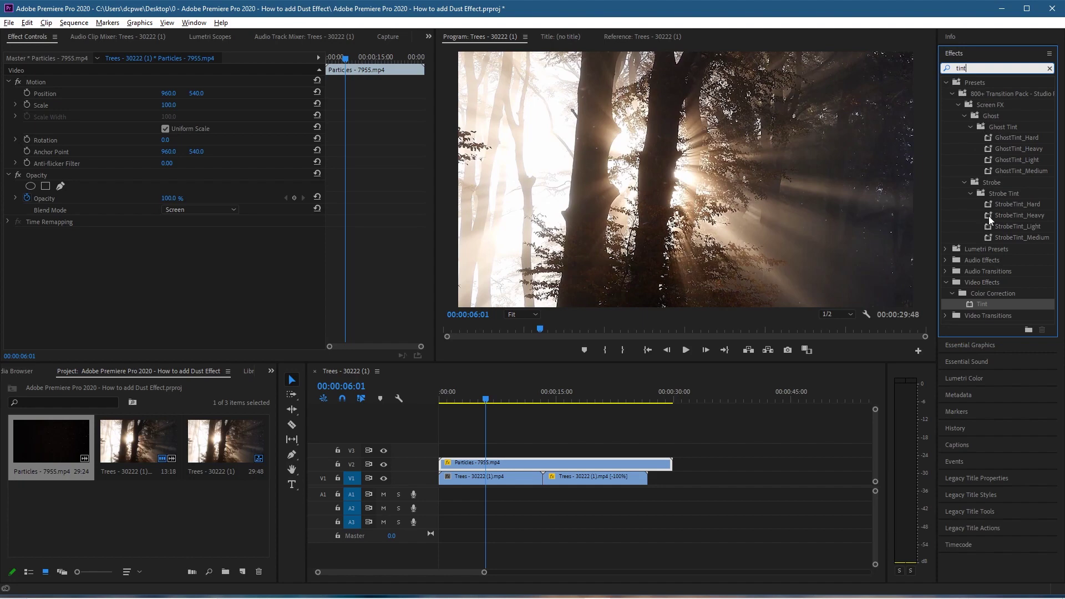
left_click(974, 305)
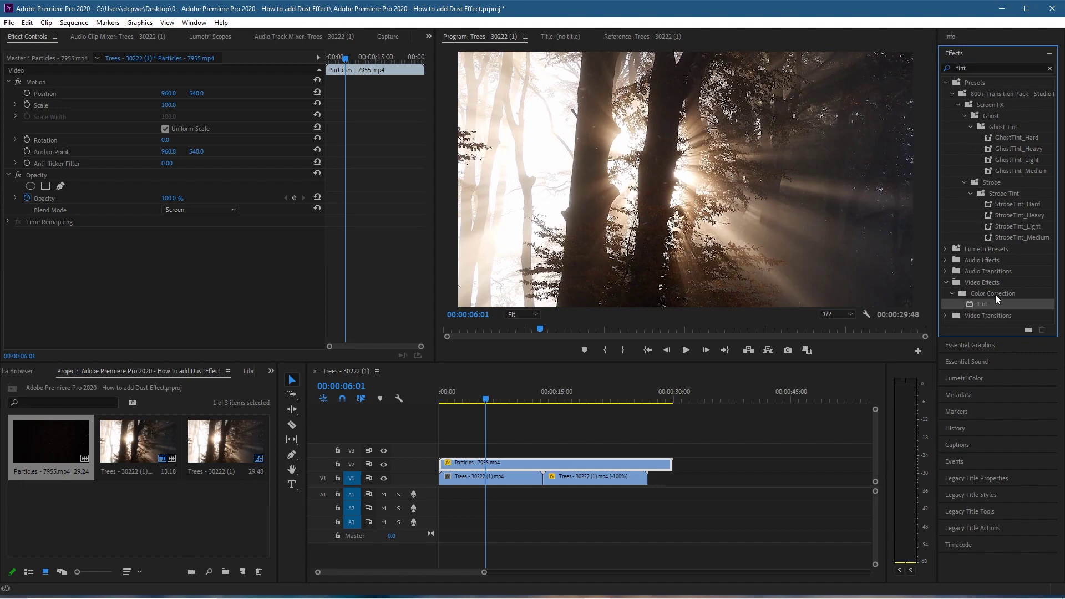
left_click_drag(978, 303, 468, 468)
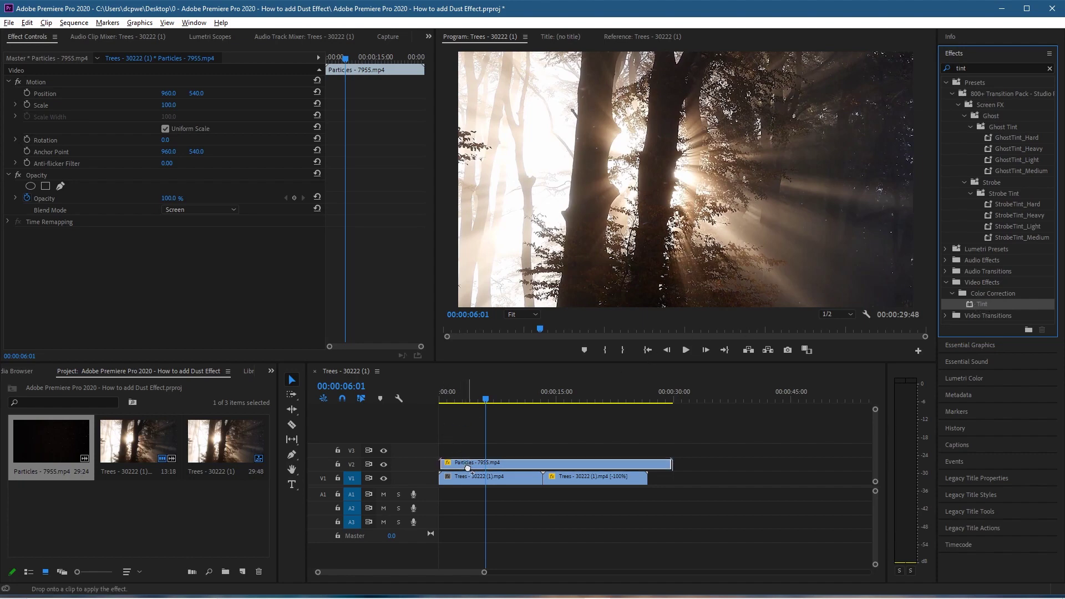
left_click_drag(467, 468, 468, 467)
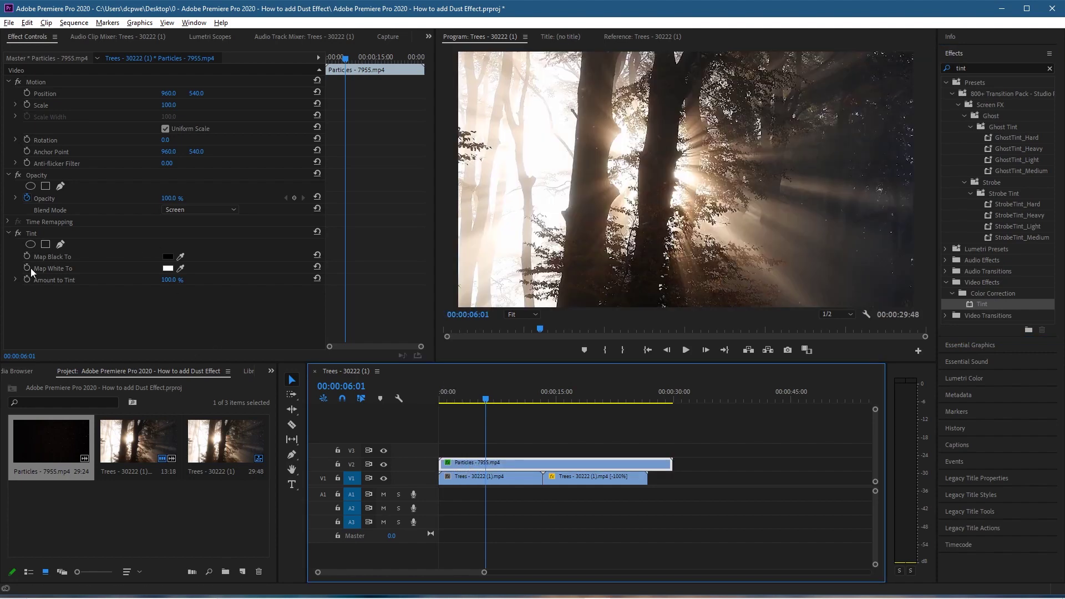
left_click(165, 271)
- Set Tint's Map White To colour to red (D61212)
left_click(886, 349)
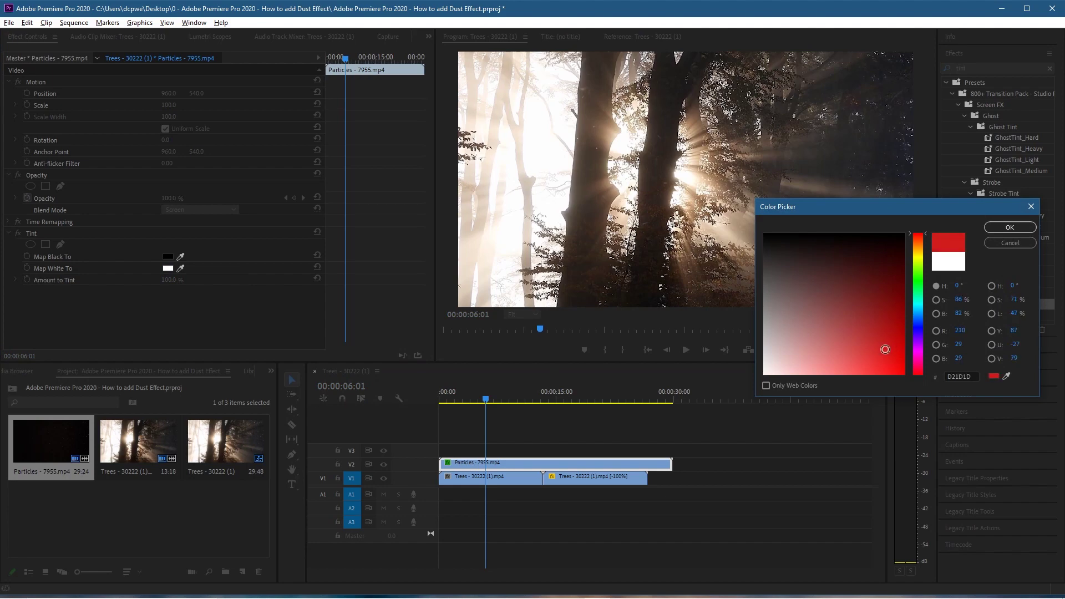
left_click_drag(886, 350, 890, 345)
left_click(893, 354)
left_click(893, 352)
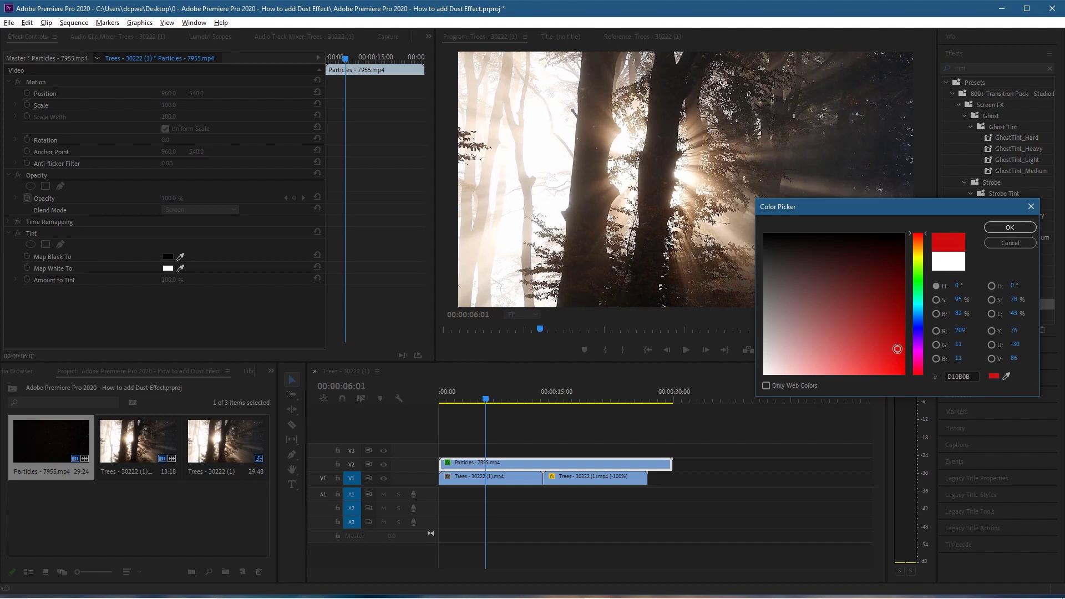
left_click(1018, 228)
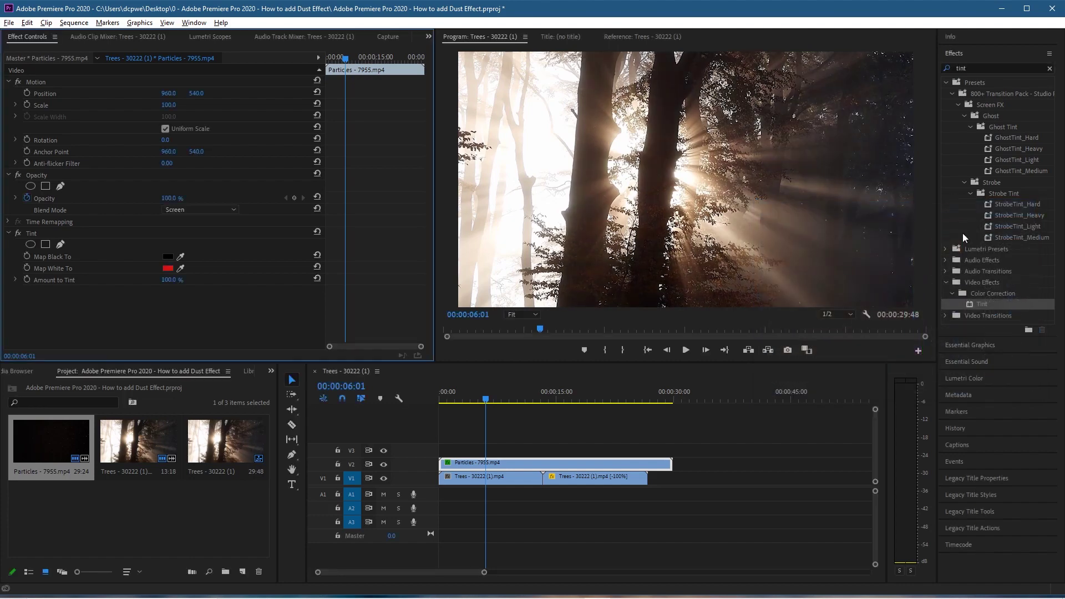
- Hide track V1 and scrub to inspect the red particles on their own
left_click(384, 479)
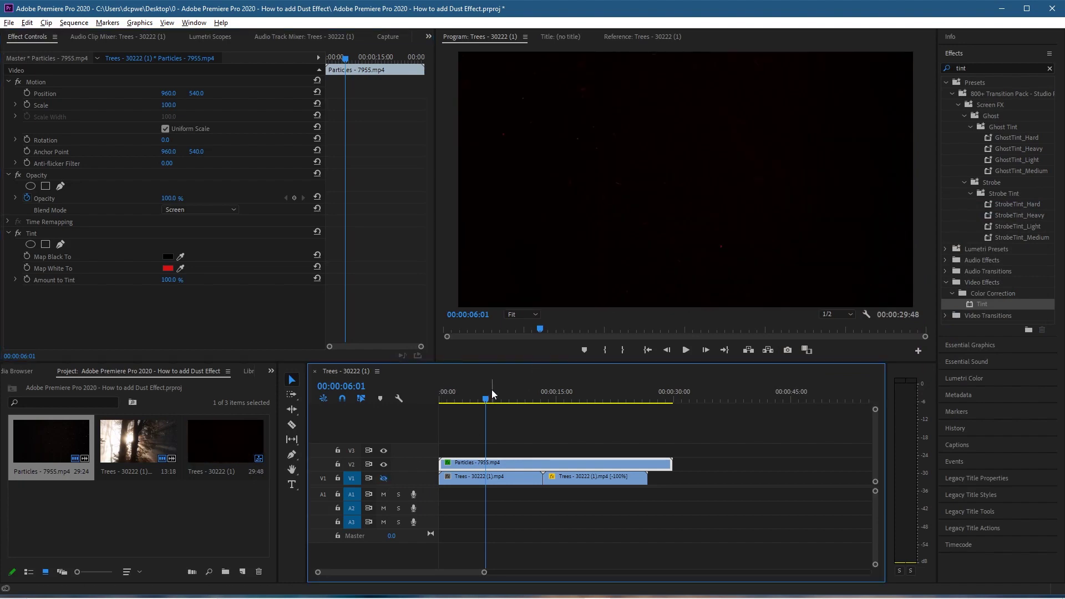
mouse_move(483, 398)
left_mouse_down()
mouse_move(519, 407)
mouse_move(480, 410)
left_mouse_up()
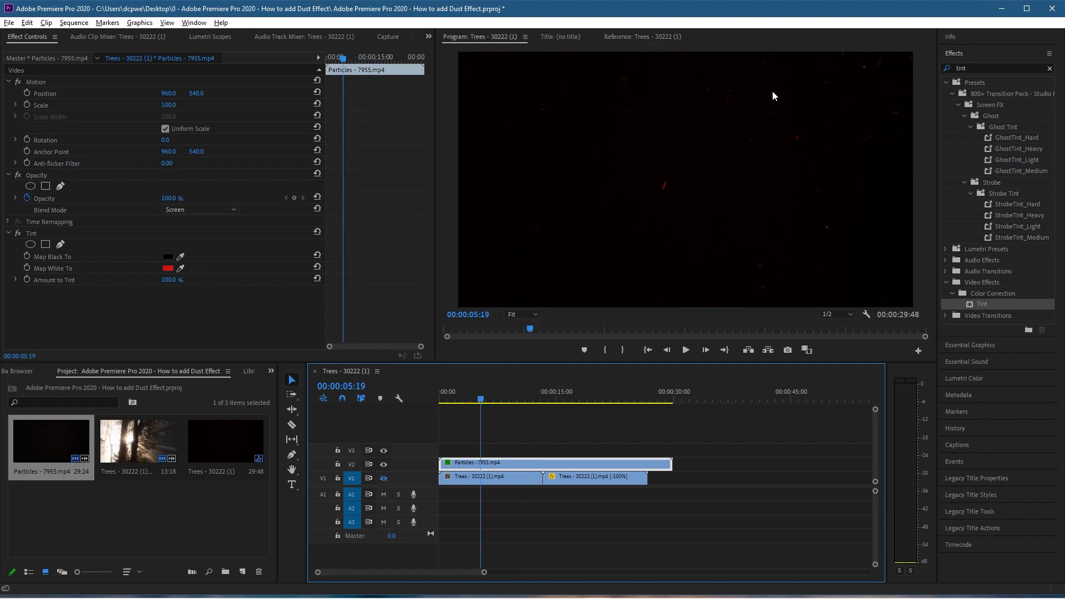
left_click(168, 268)
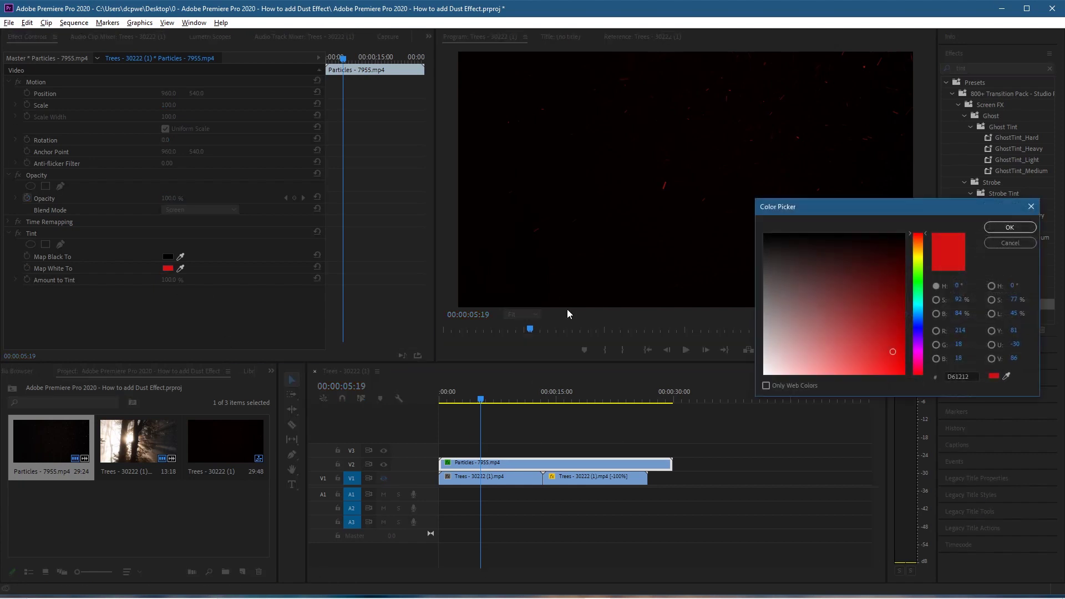
- Change Map White To to yellow (DCC31E) and turn the V1 trees track back on
left_click(918, 254)
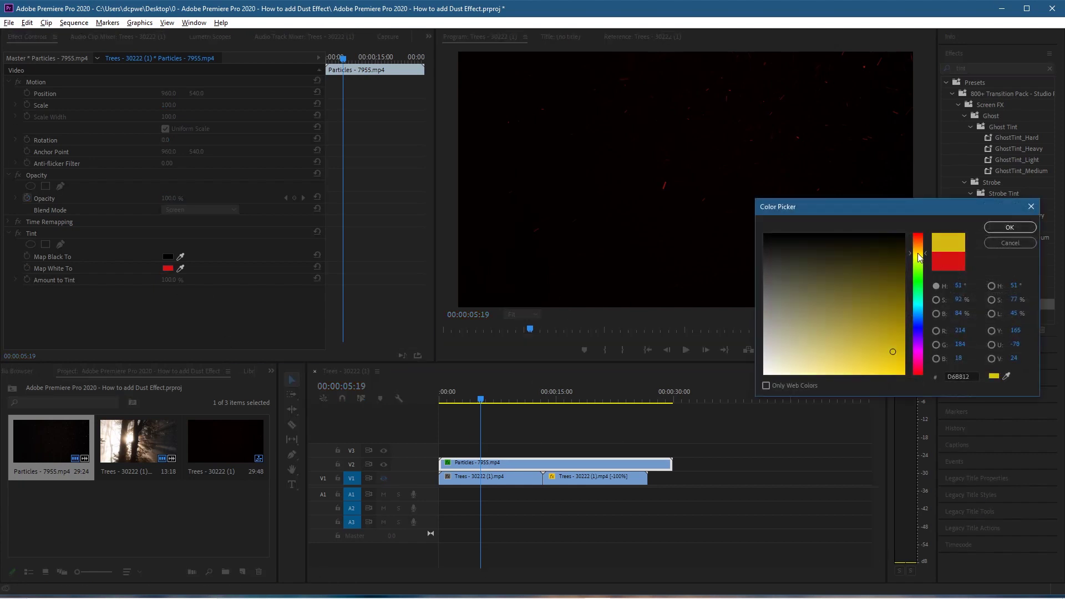
left_click(897, 355)
left_click(885, 355)
left_click(1009, 228)
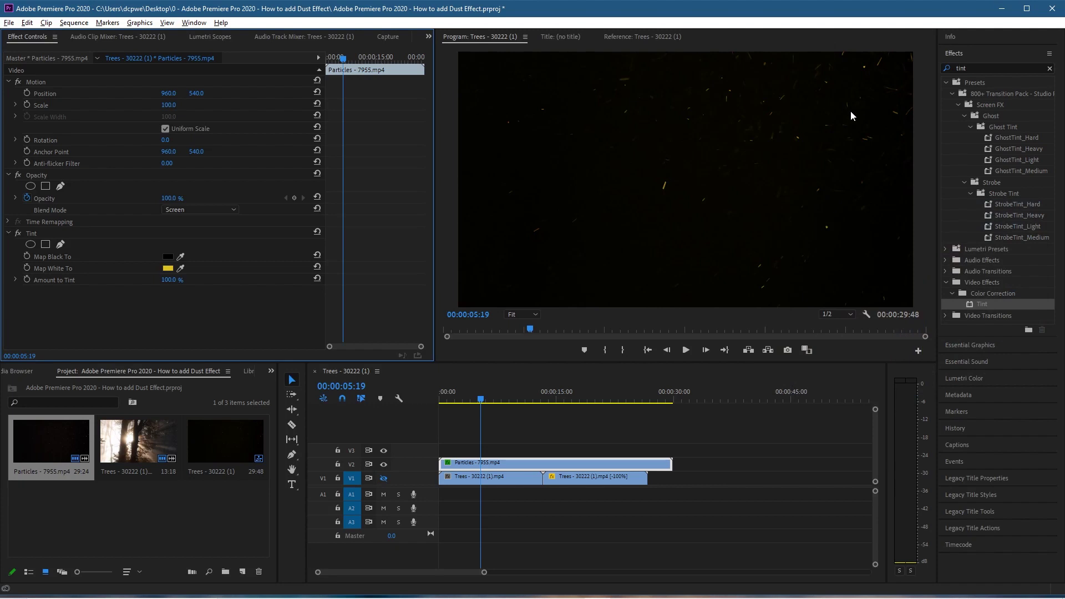
left_click(382, 479)
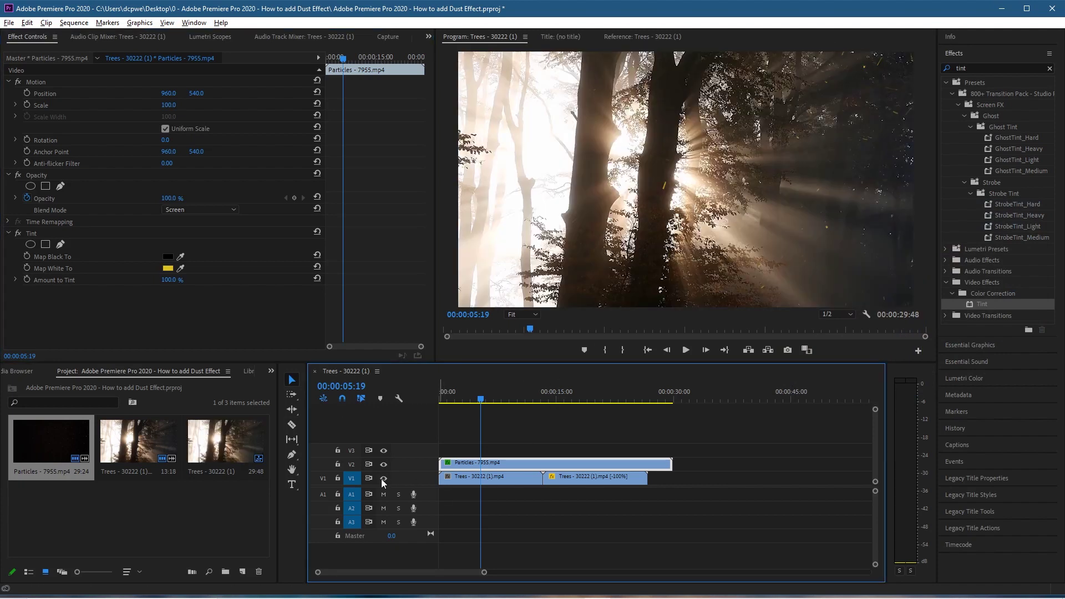
- Play the sequence and stop around 00:00:08:22 to review the yellow dust over the trees
left_click(686, 351)
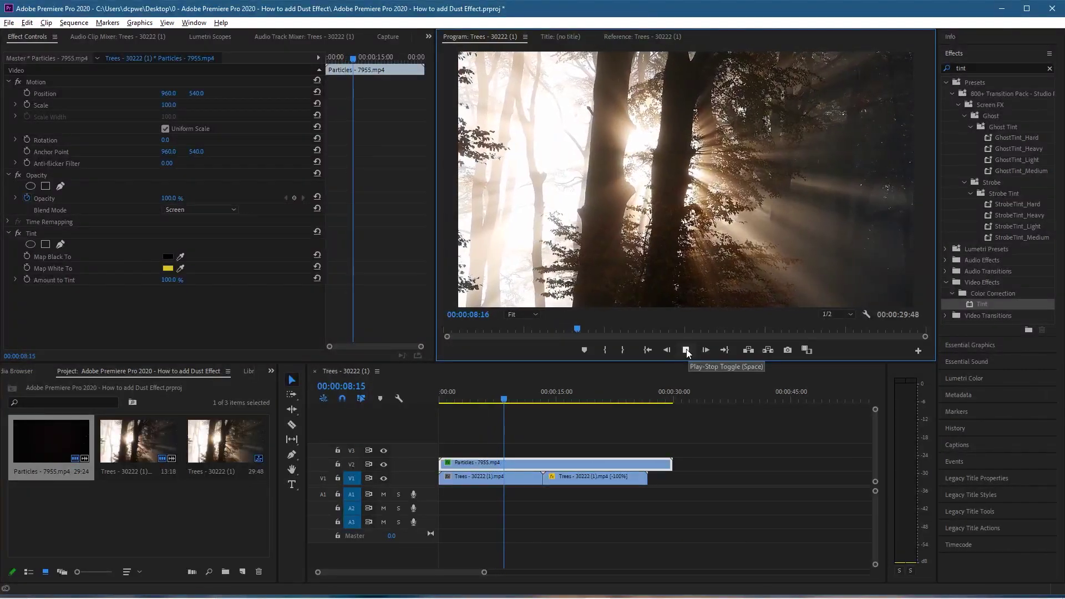
left_click(642, 36)
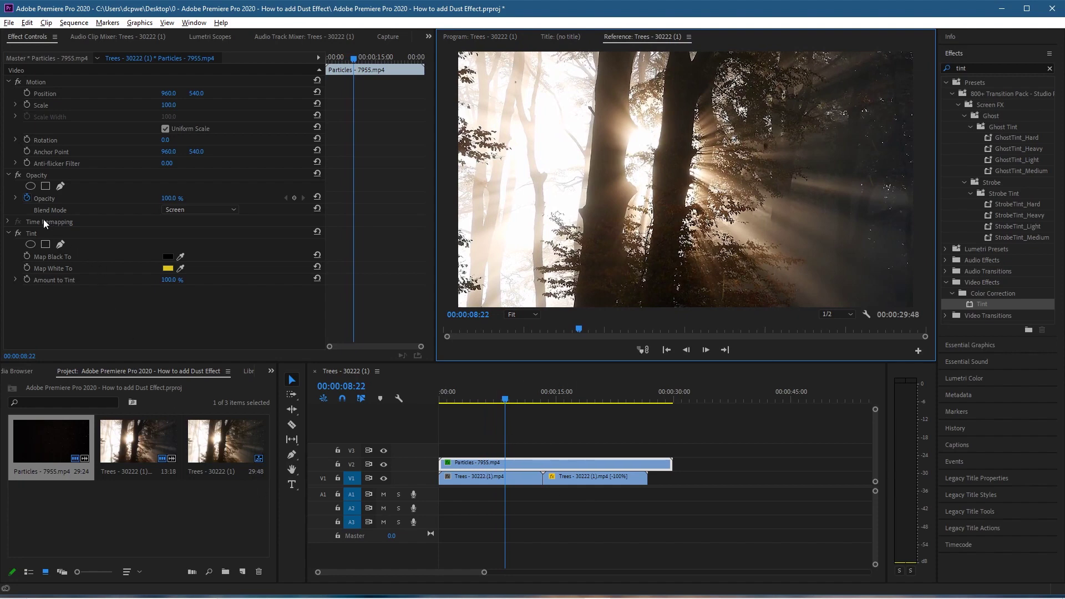
left_click(194, 210)
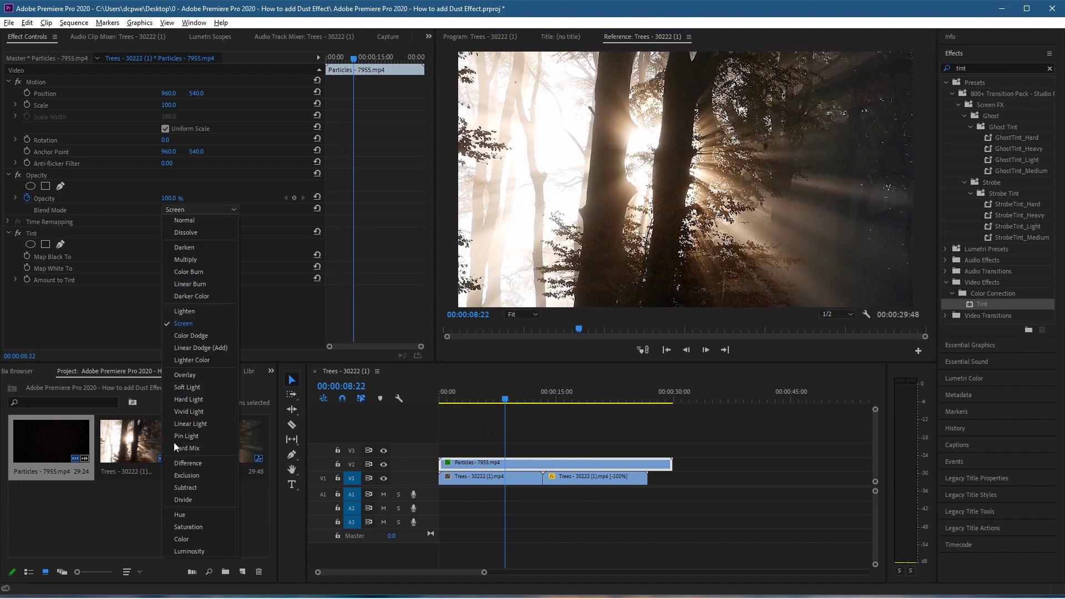
left_click(201, 312)
left_click(199, 206)
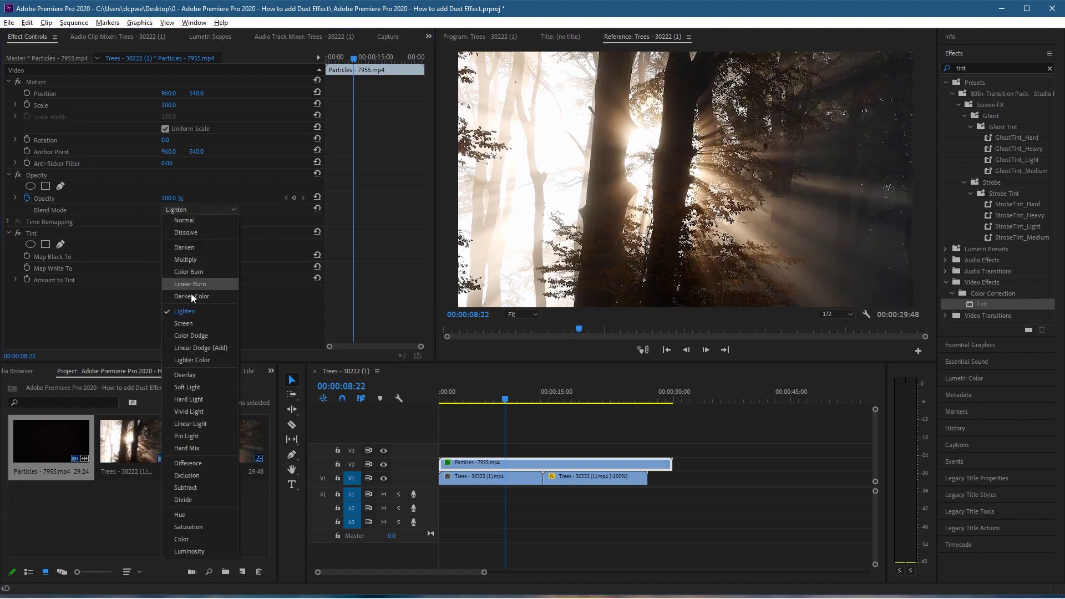
left_click(191, 324)
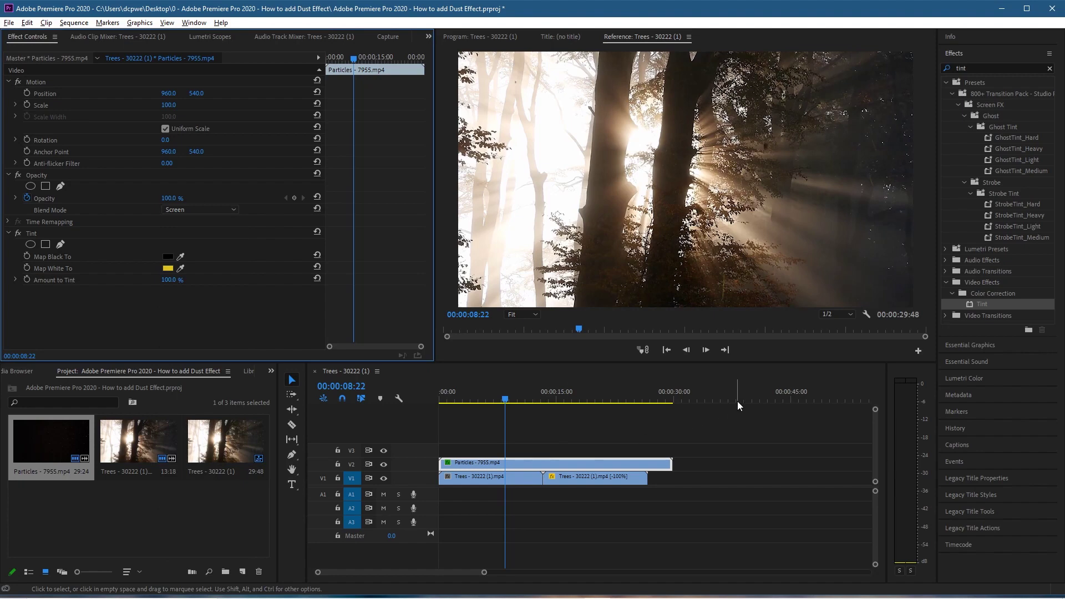
left_click(503, 401)
- Play the yellow dust effect from about seven seconds, then minimize Premiere Pro to the desktop
mouse_move(489, 394)
left_mouse_down()
mouse_move(526, 402)
mouse_move(478, 401)
left_mouse_up()
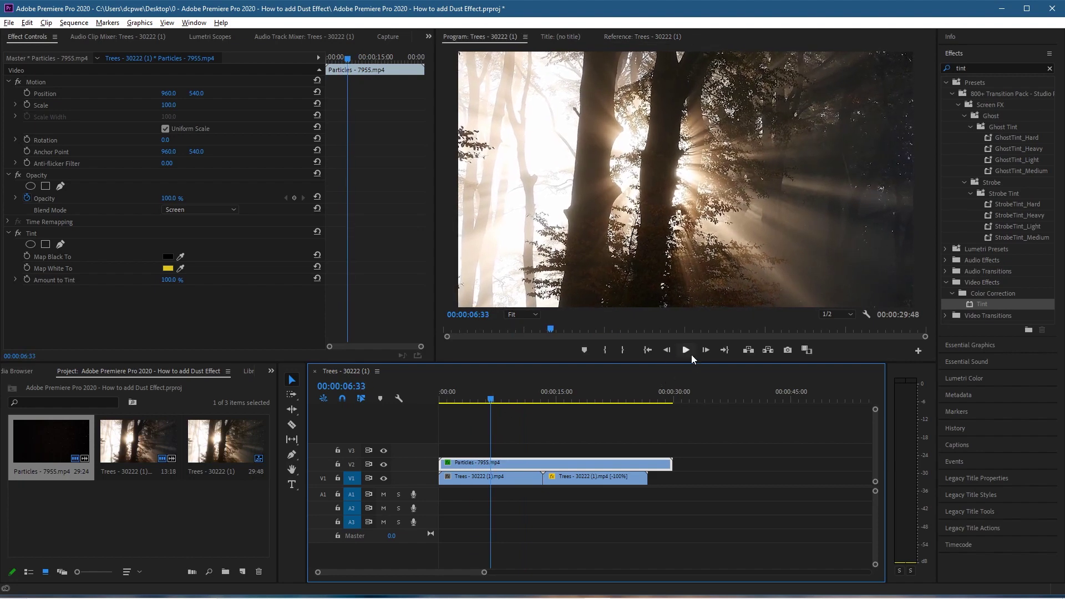
left_click(690, 352)
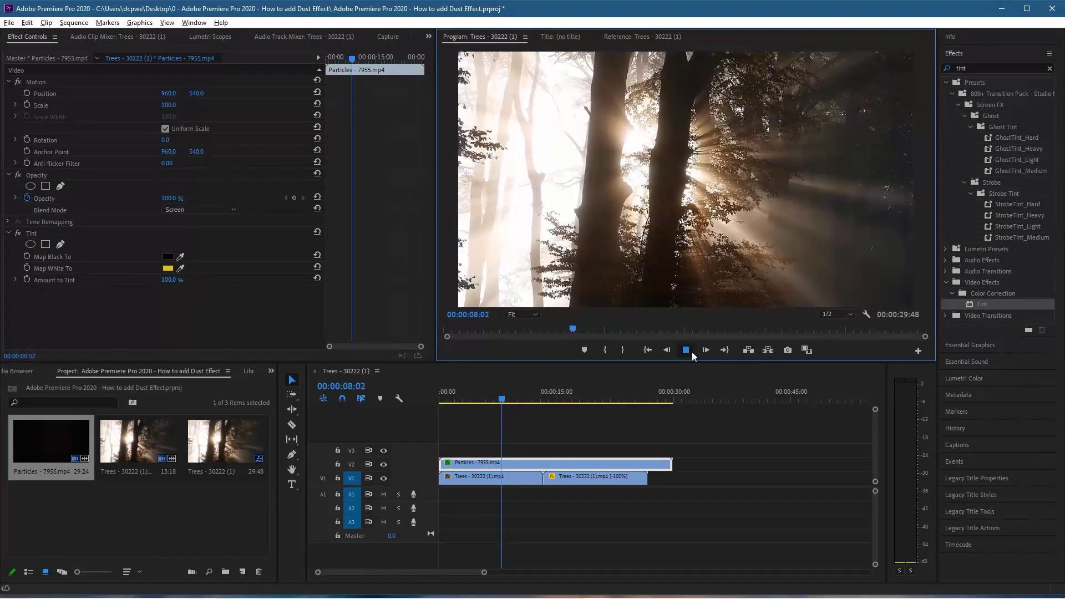
left_click(692, 352)
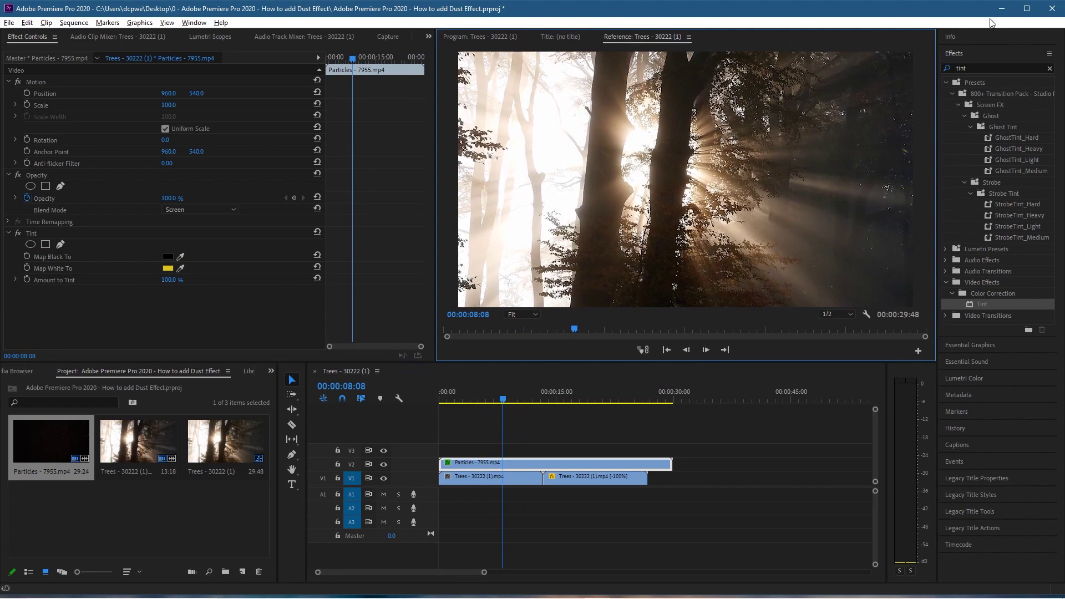
left_click(1002, 8)
- Close the leftover File Explorer window, leaving only the wallpaper and desktop icons
left_click(927, 68)
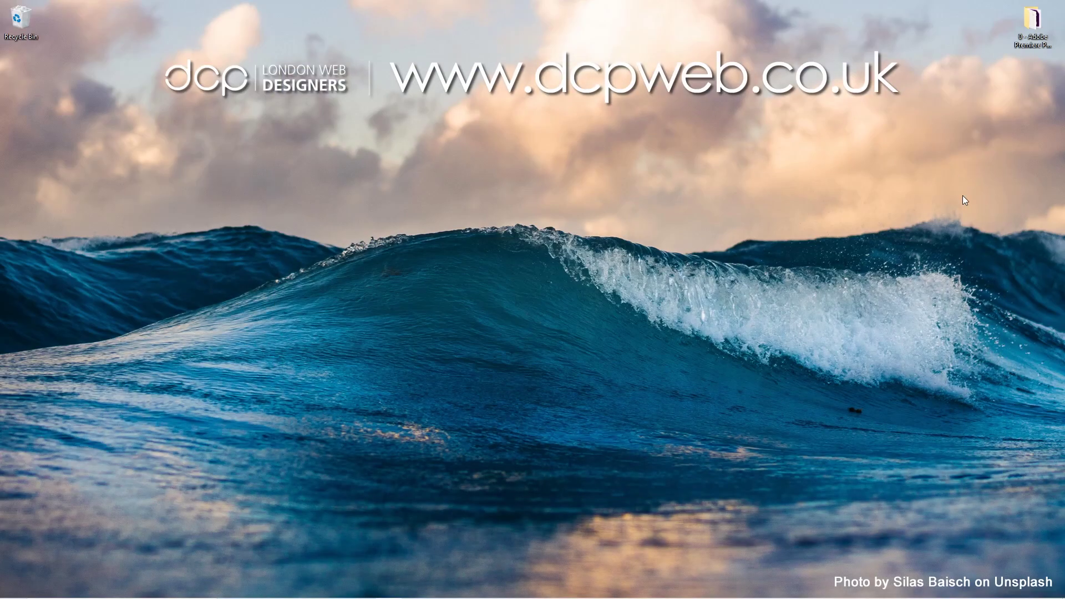